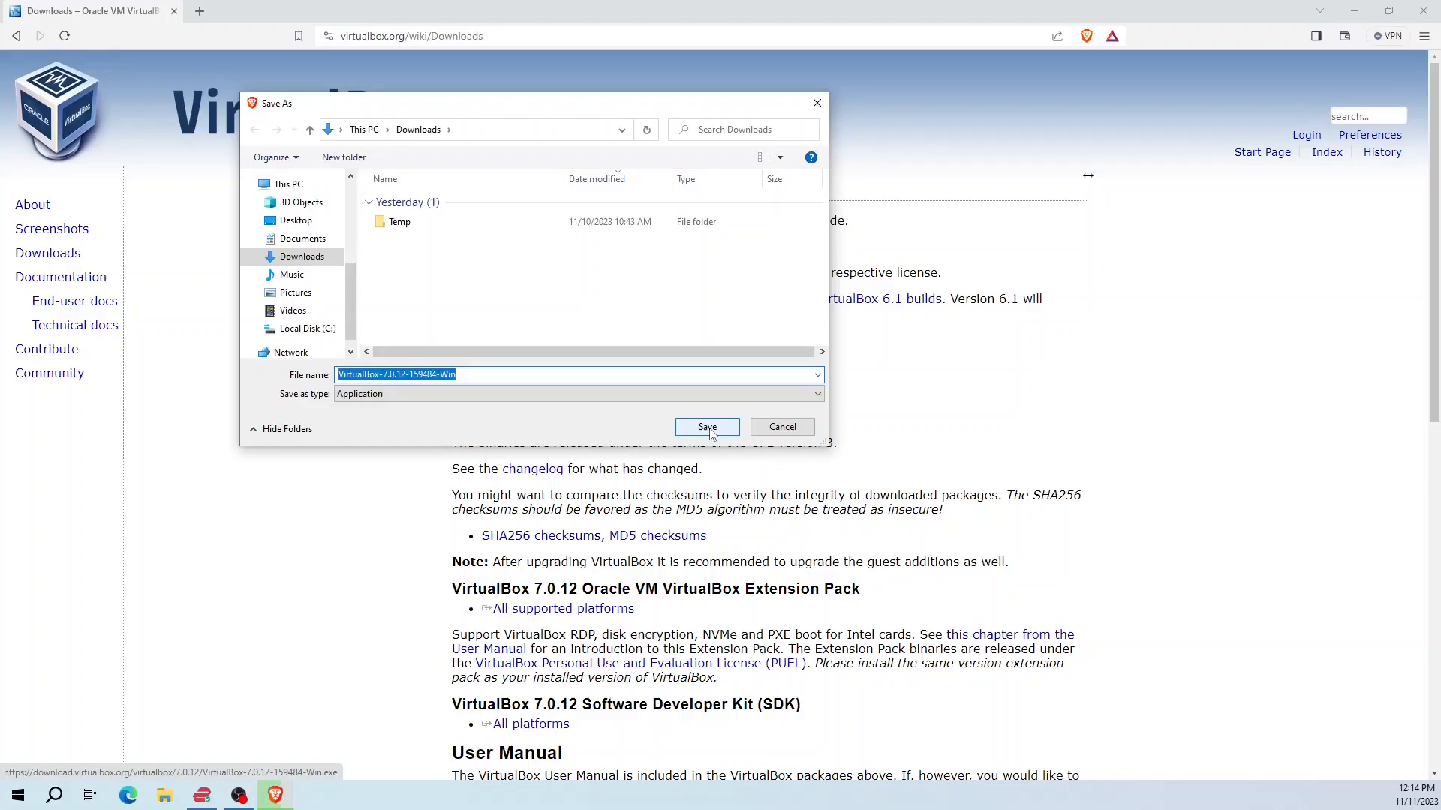
Save the VirtualBox 7.0.12 Windows installer to Downloads and launch it from that folder, clearing other windows off the desktop
click(709, 432)
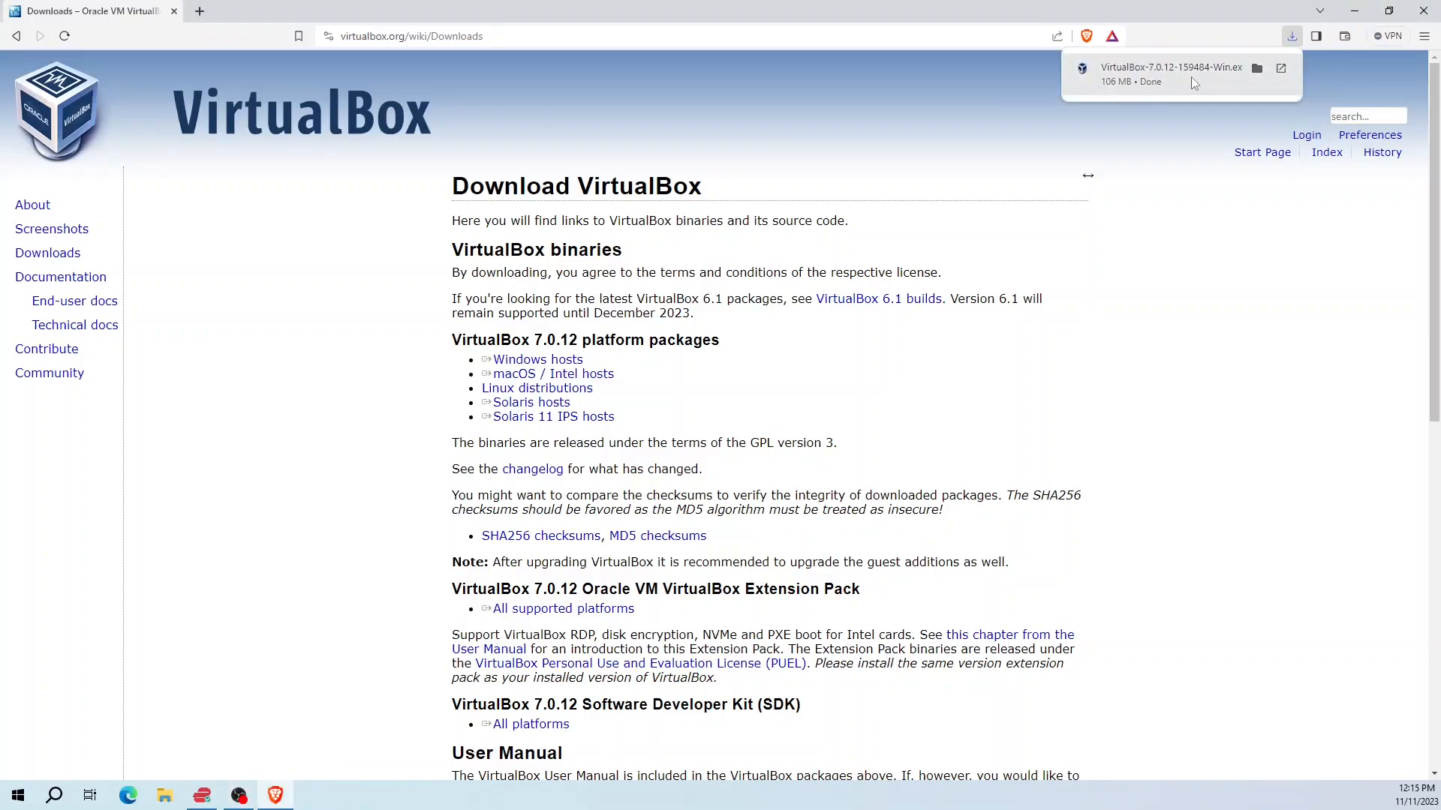
click(1257, 69)
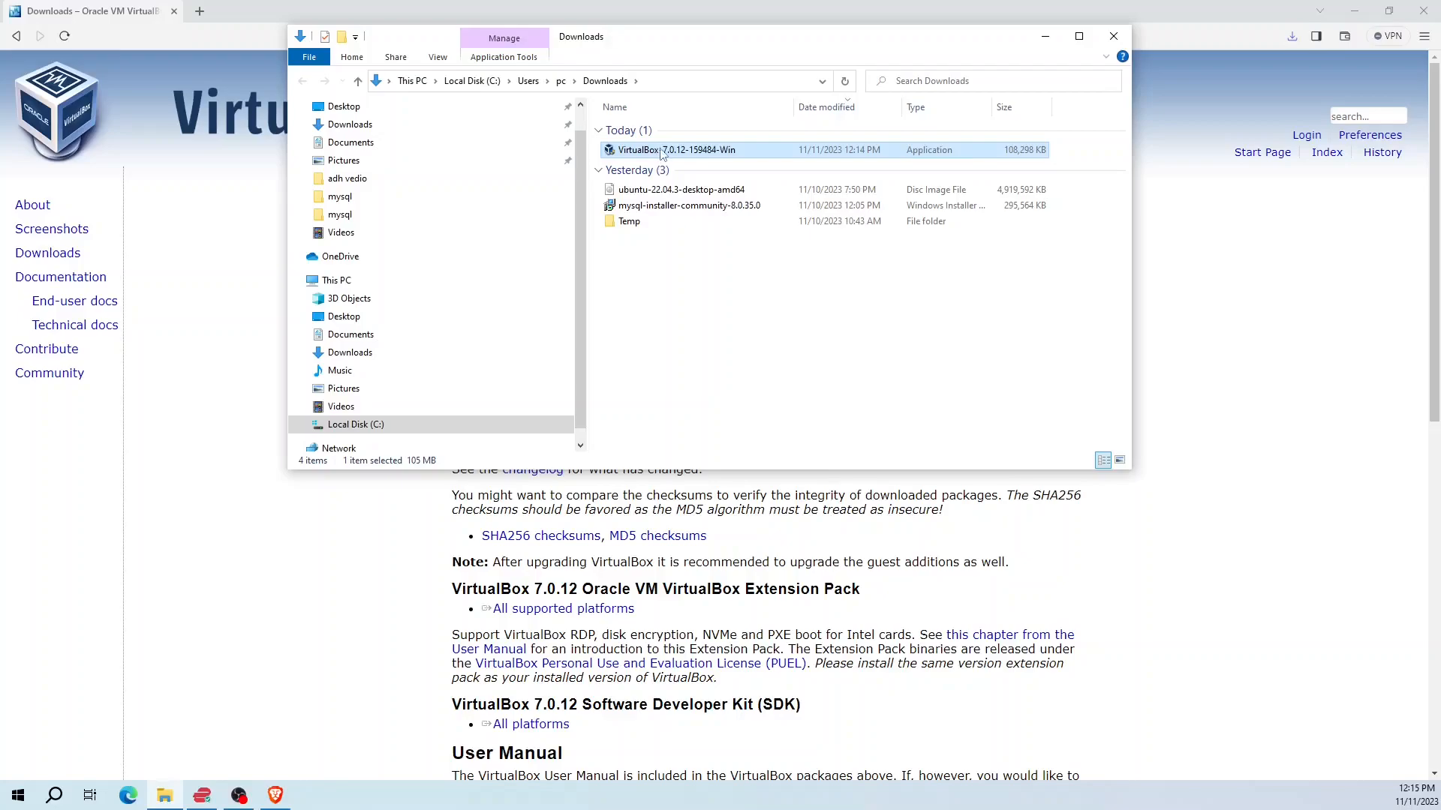
double_click(664, 151)
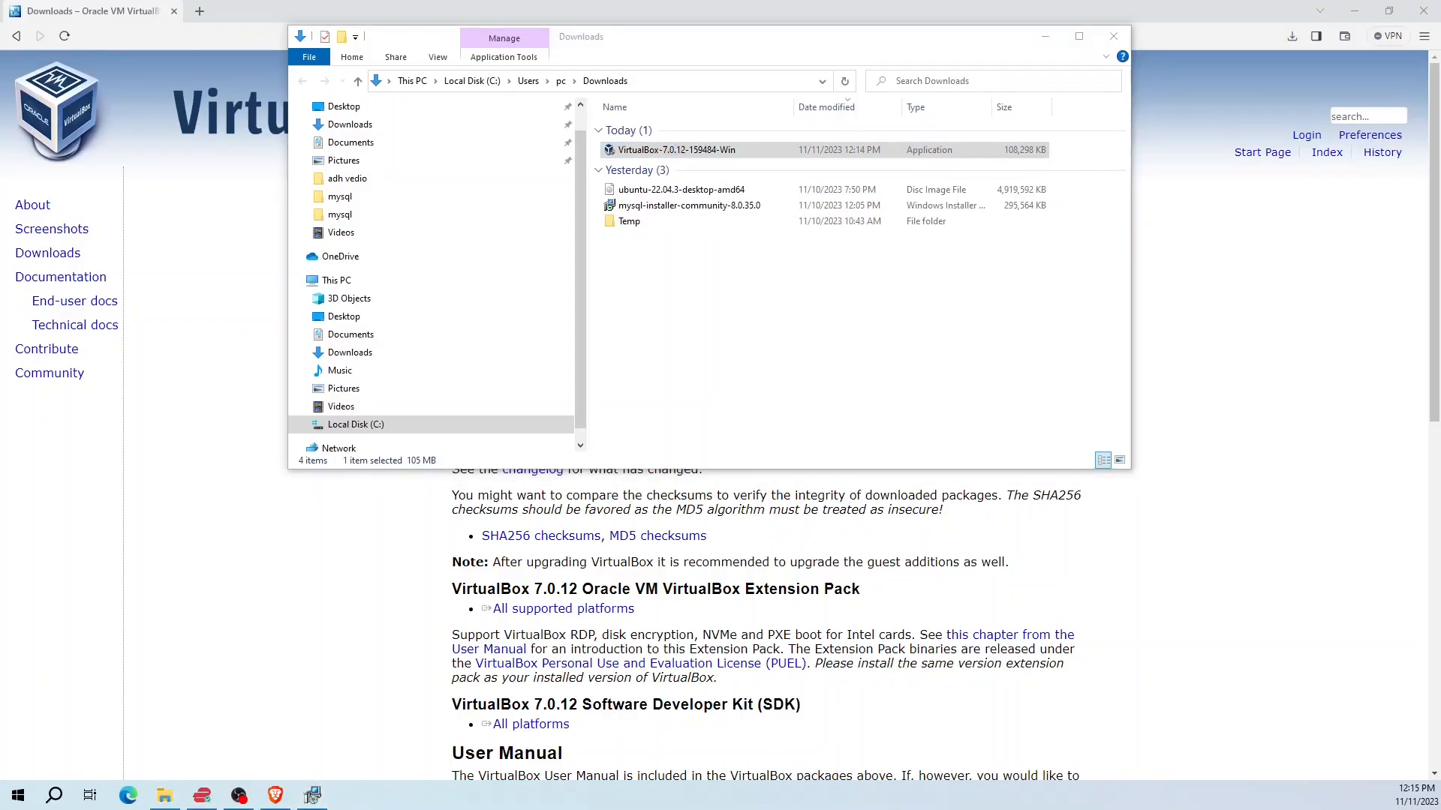
click(1044, 36)
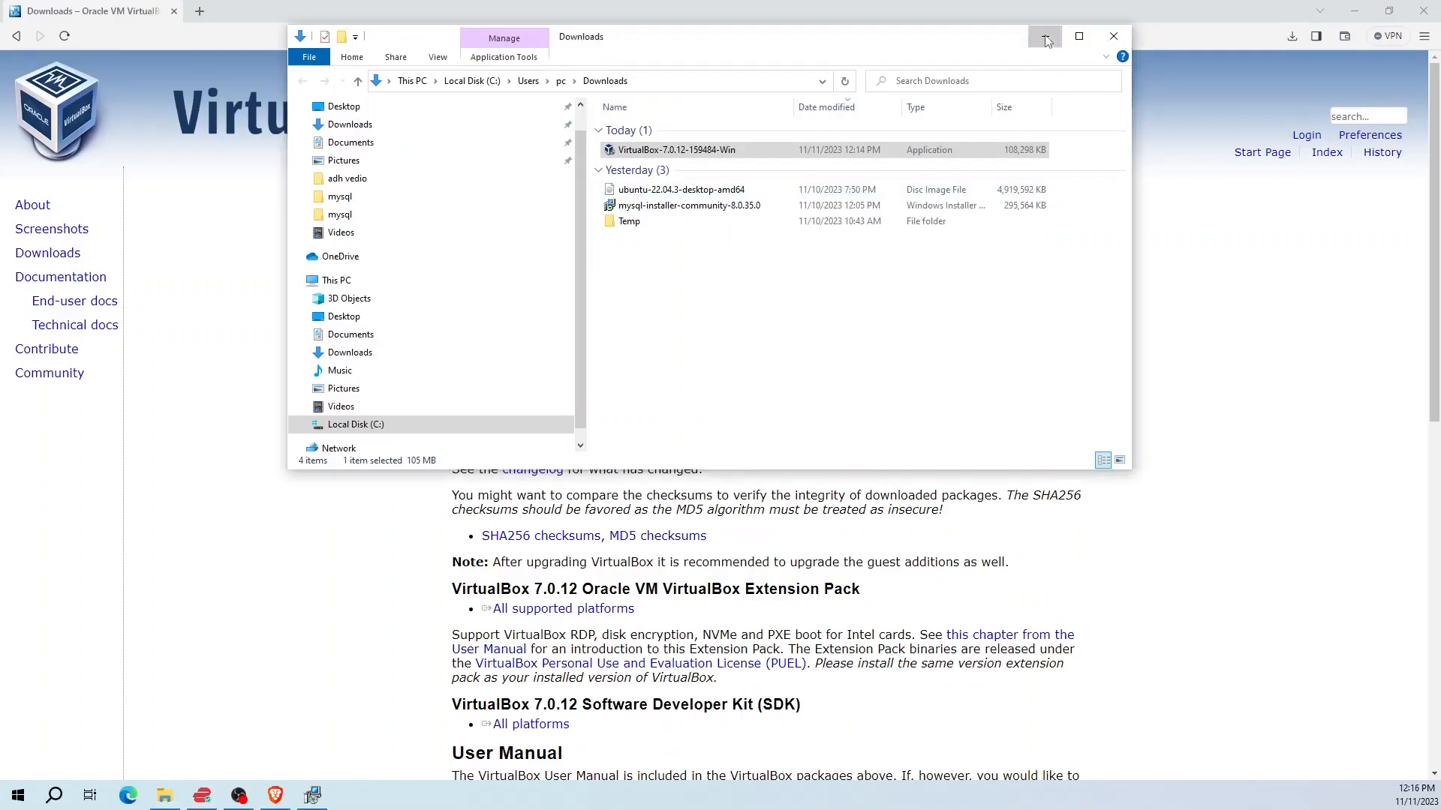
click(1359, 11)
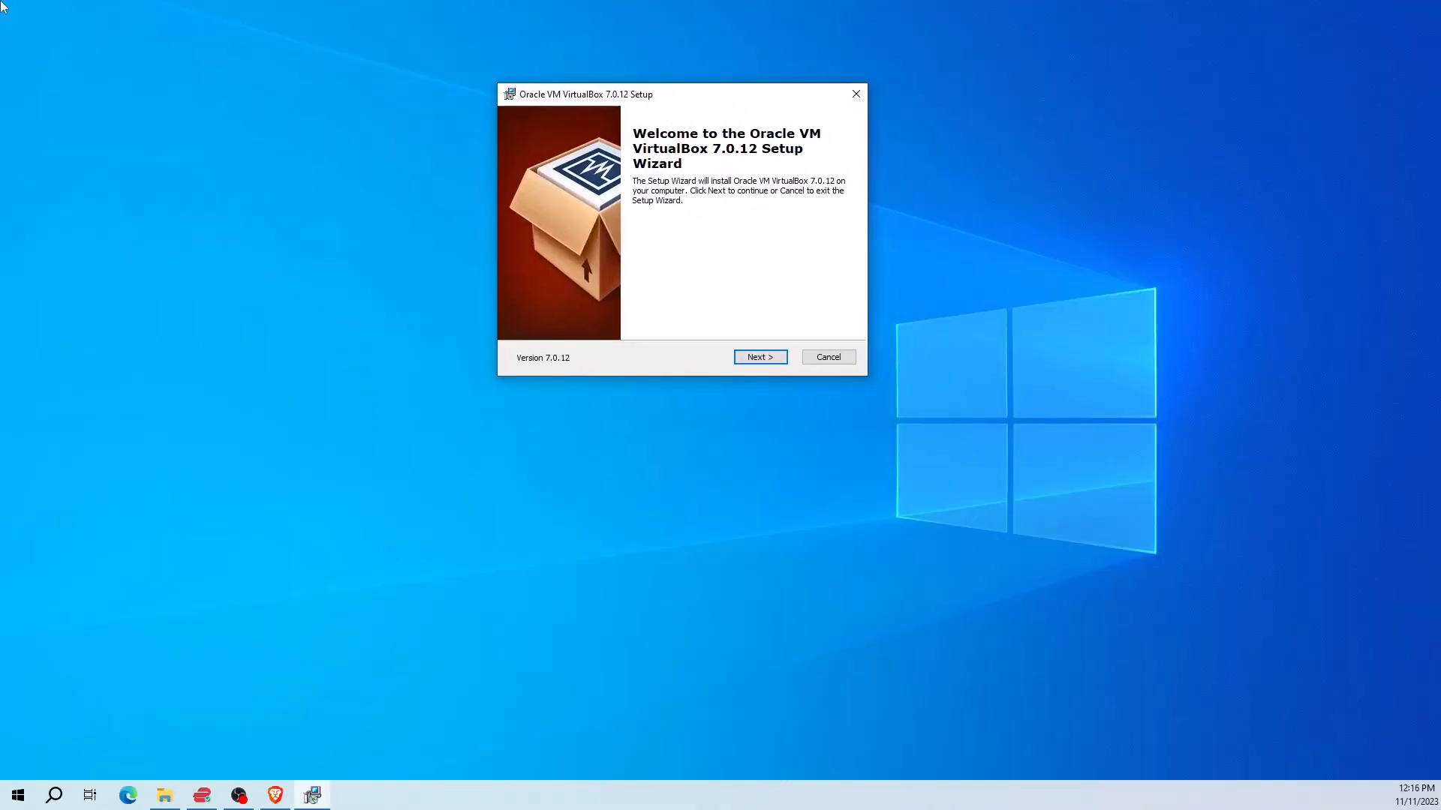
Install Oracle VM VirtualBox 7.0.12, proceeding despite the missing Python dependencies, and start it once the installation is complete
click(757, 359)
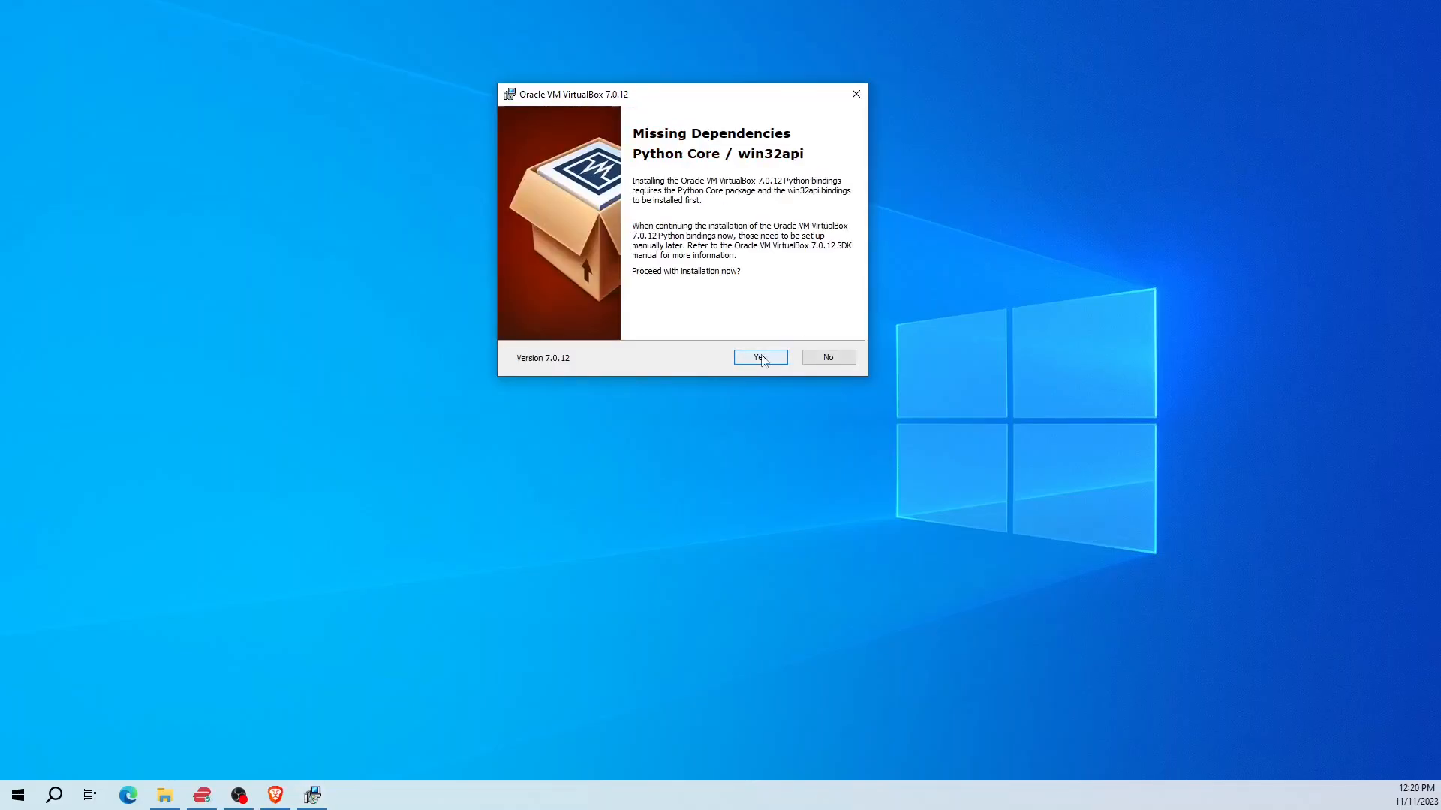
click(761, 358)
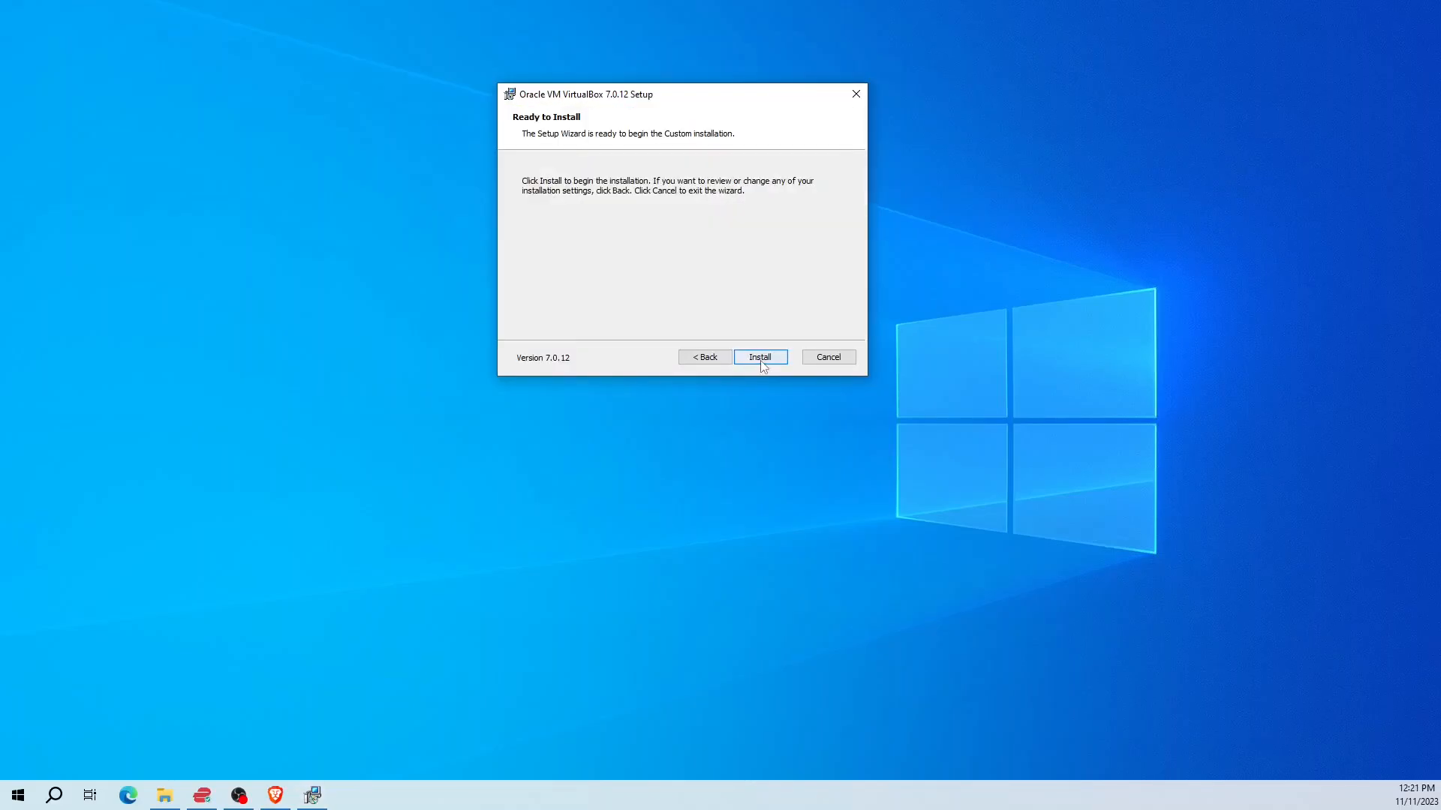
click(762, 360)
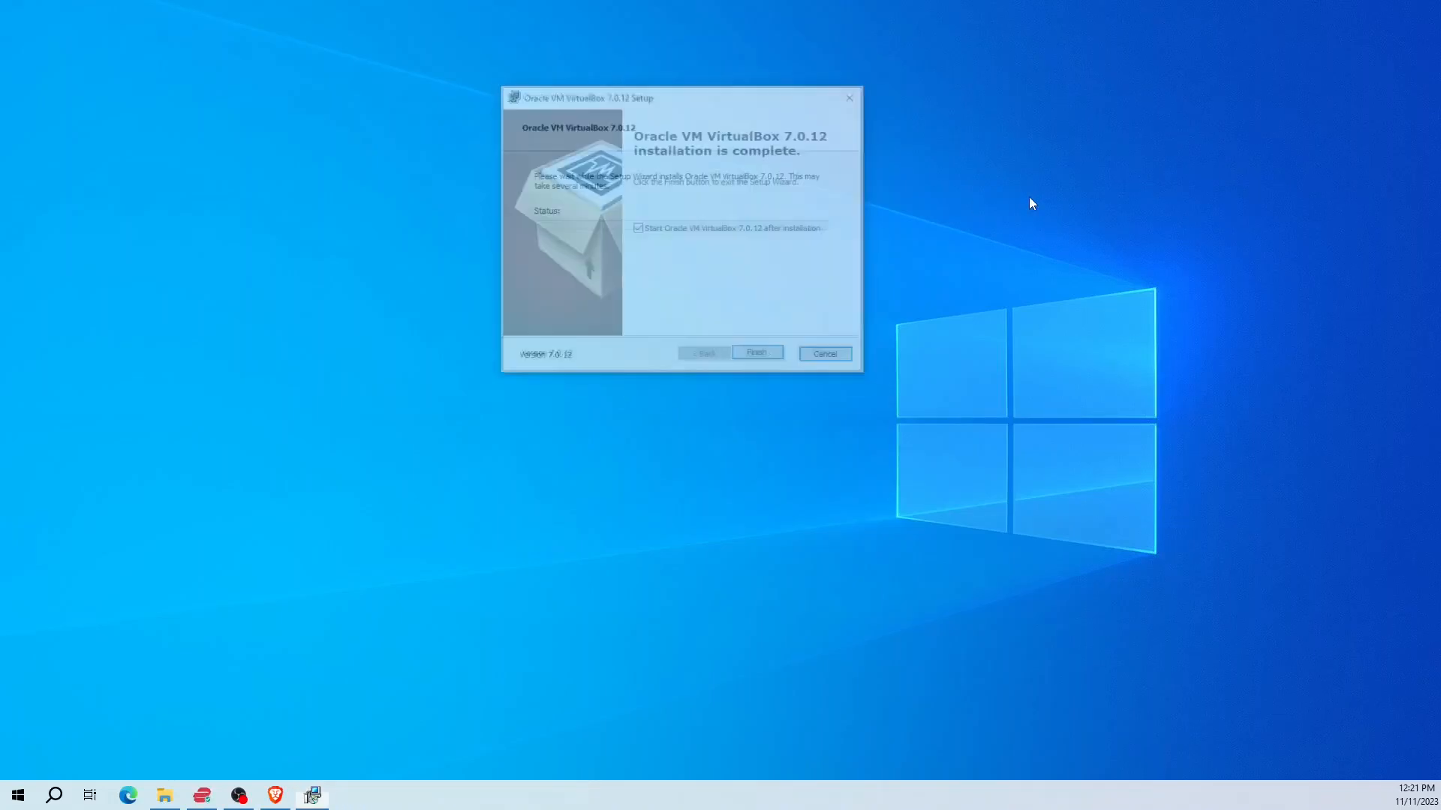
click(760, 354)
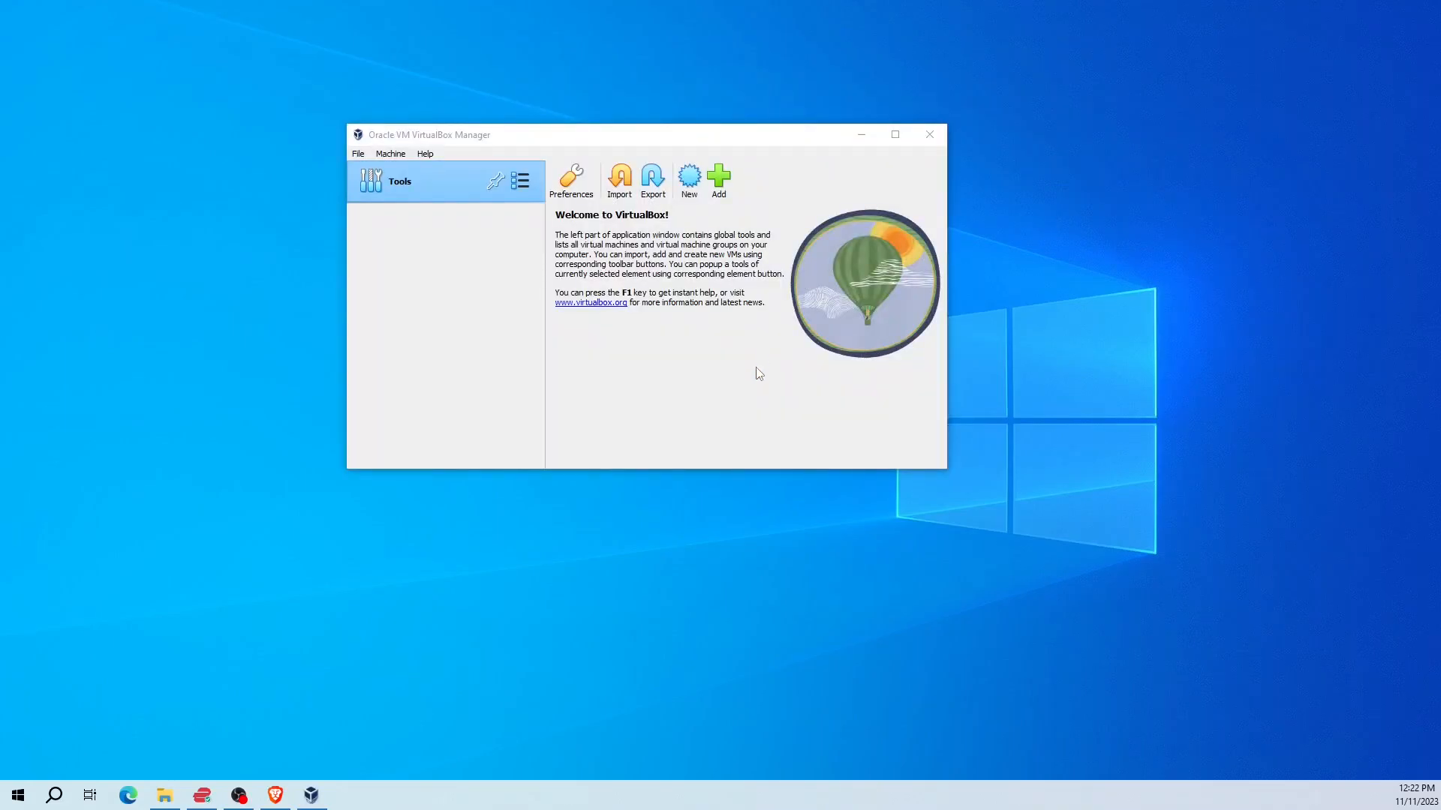
Start a new virtual machine named Ubuntu using the ubuntu-22.04.3-desktop-amd64.iso image from Downloads
click(690, 180)
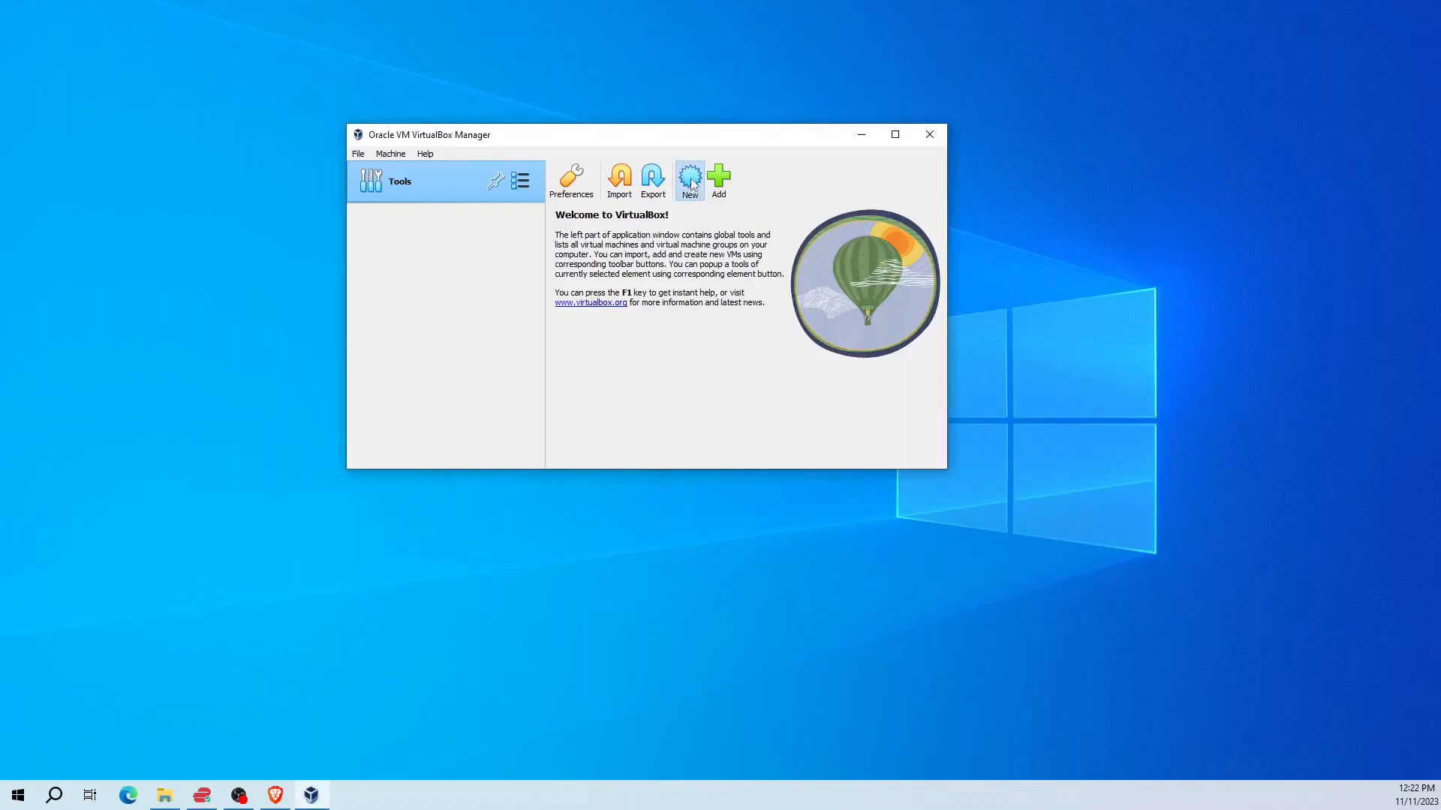
text(U)
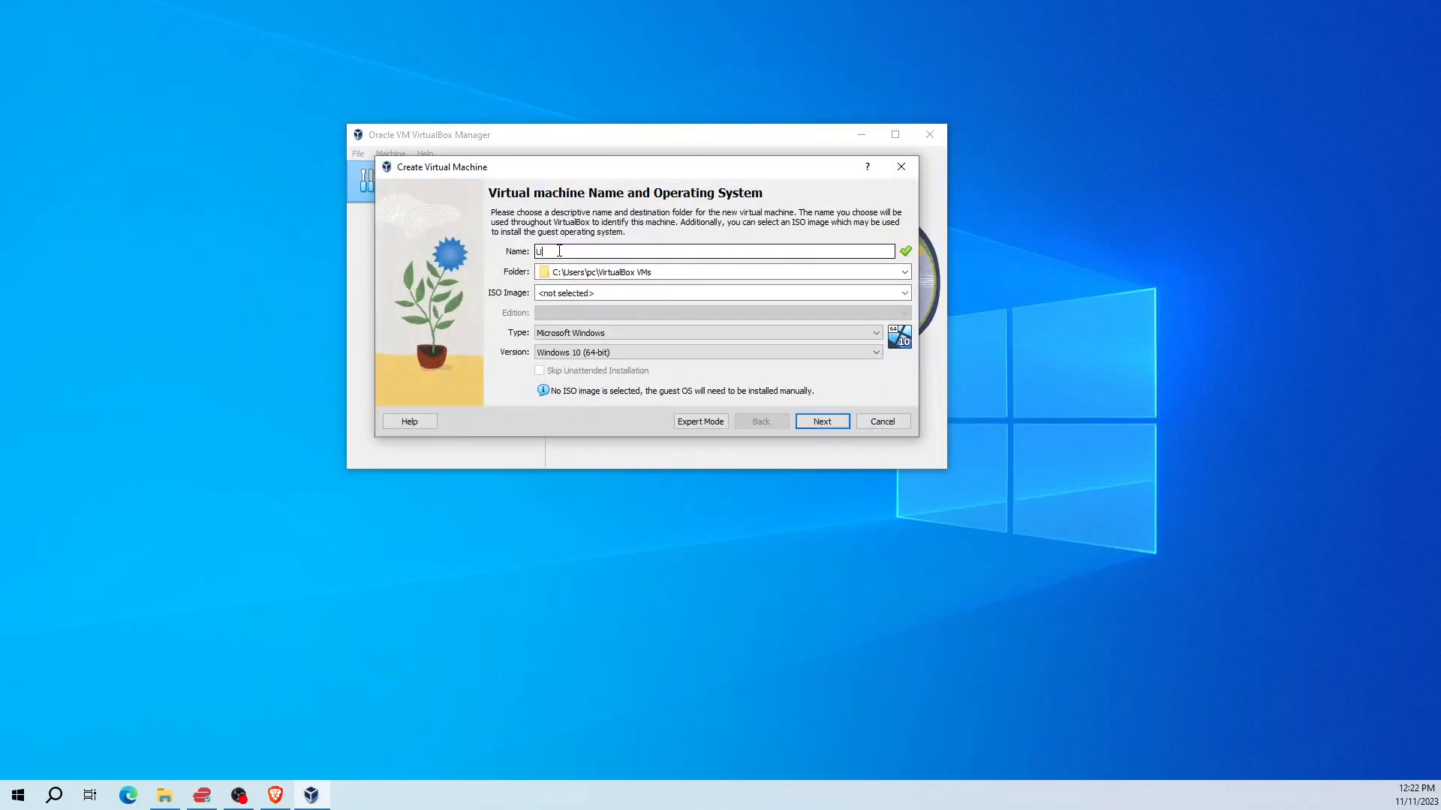
text(buntu)
click(904, 293)
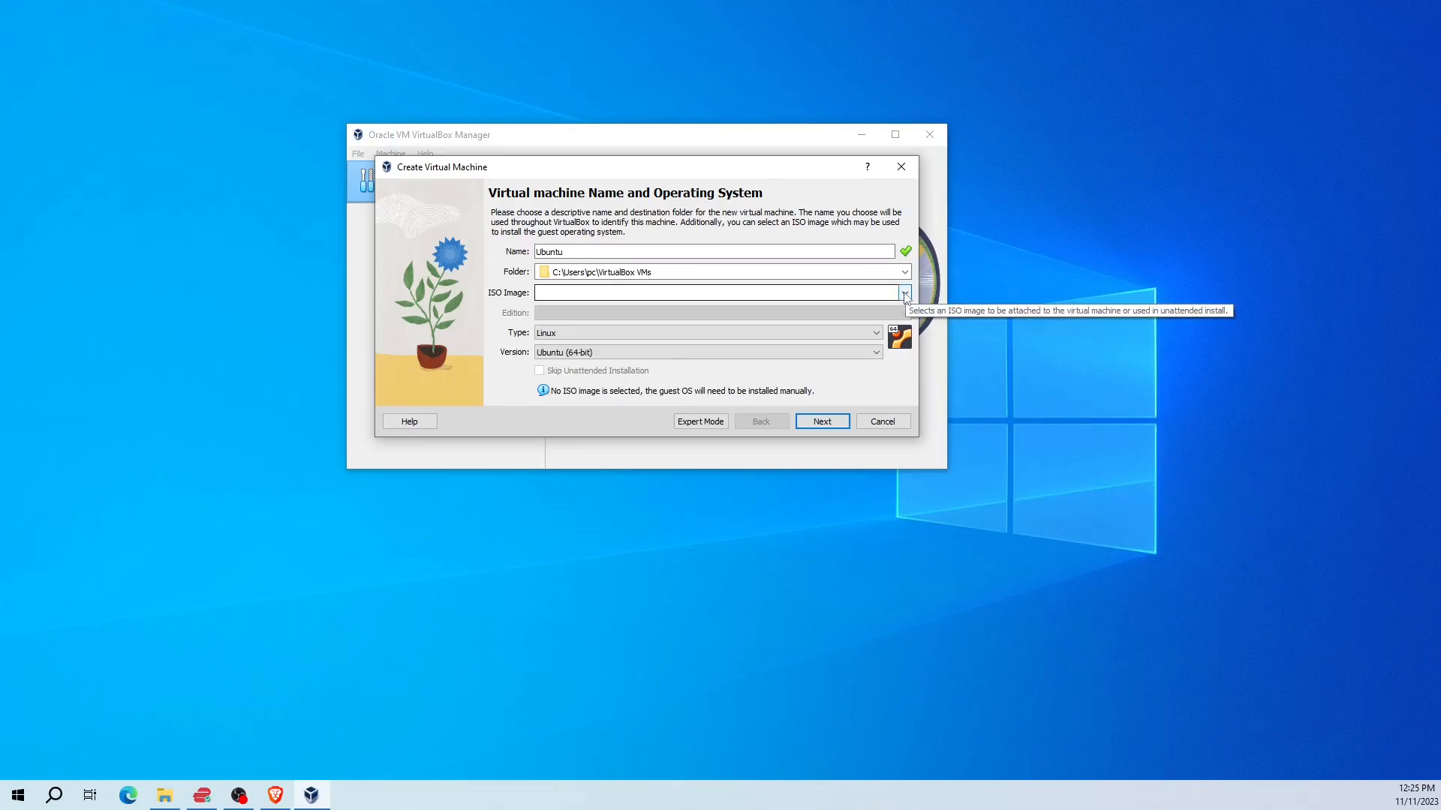
click(904, 294)
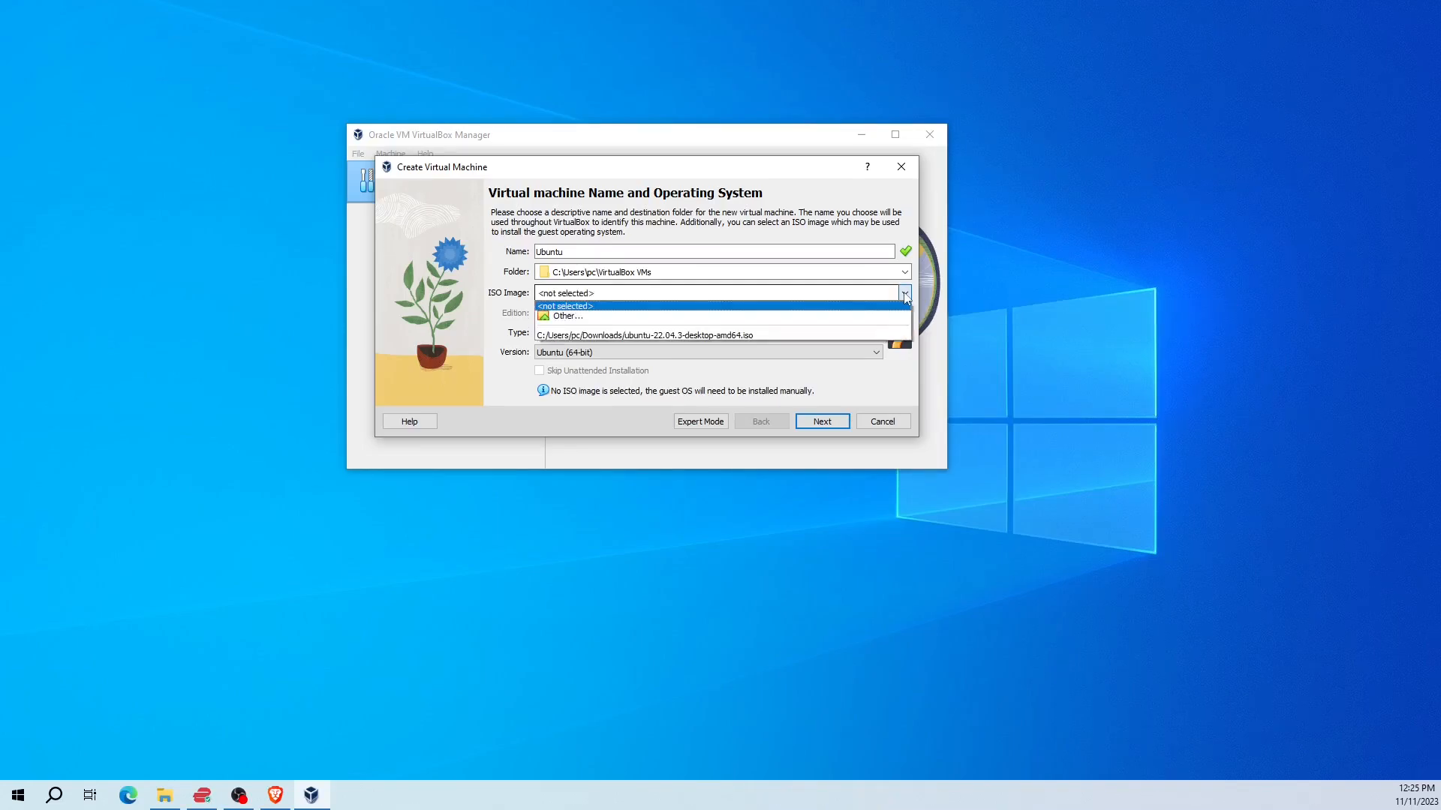
click(612, 318)
click(963, 591)
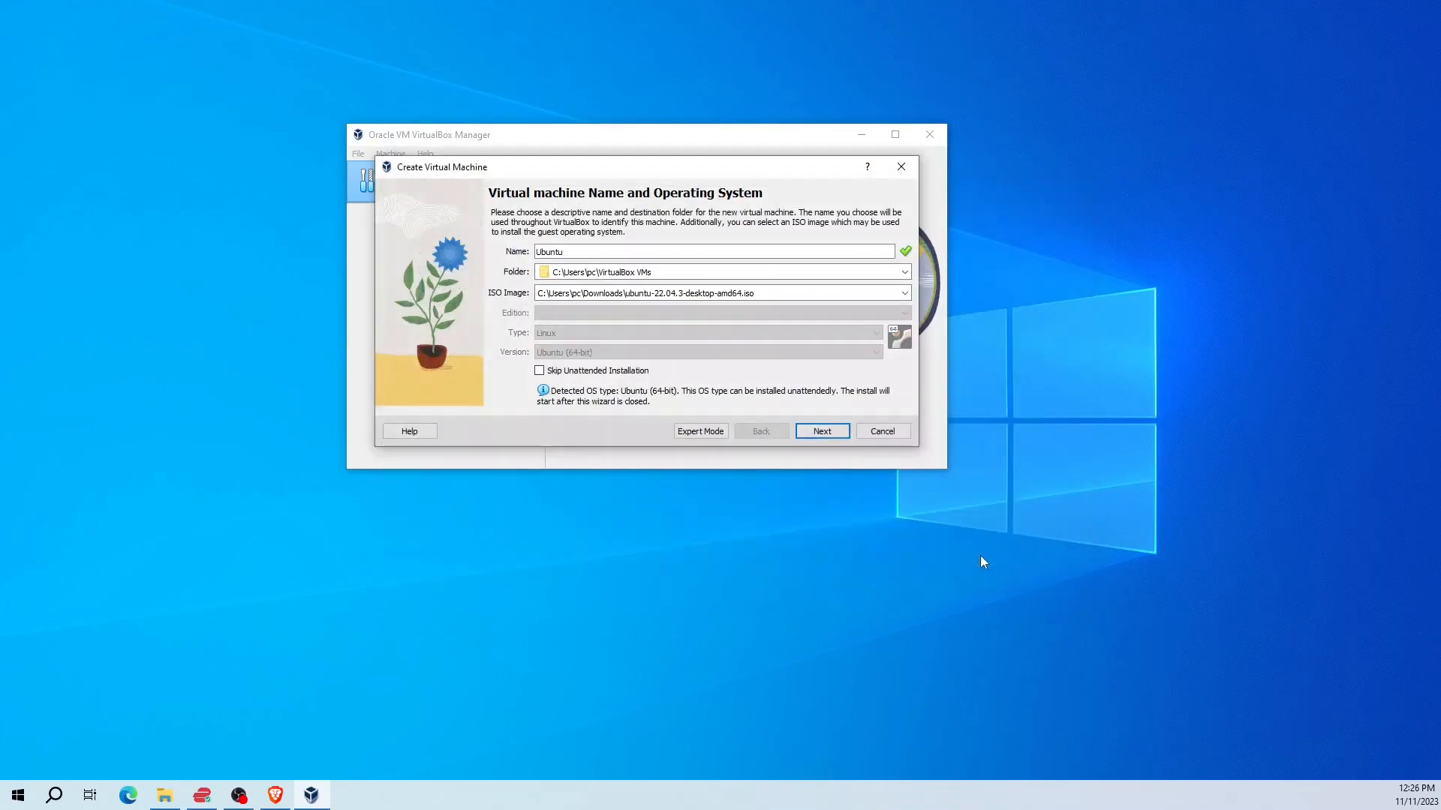
click(823, 431)
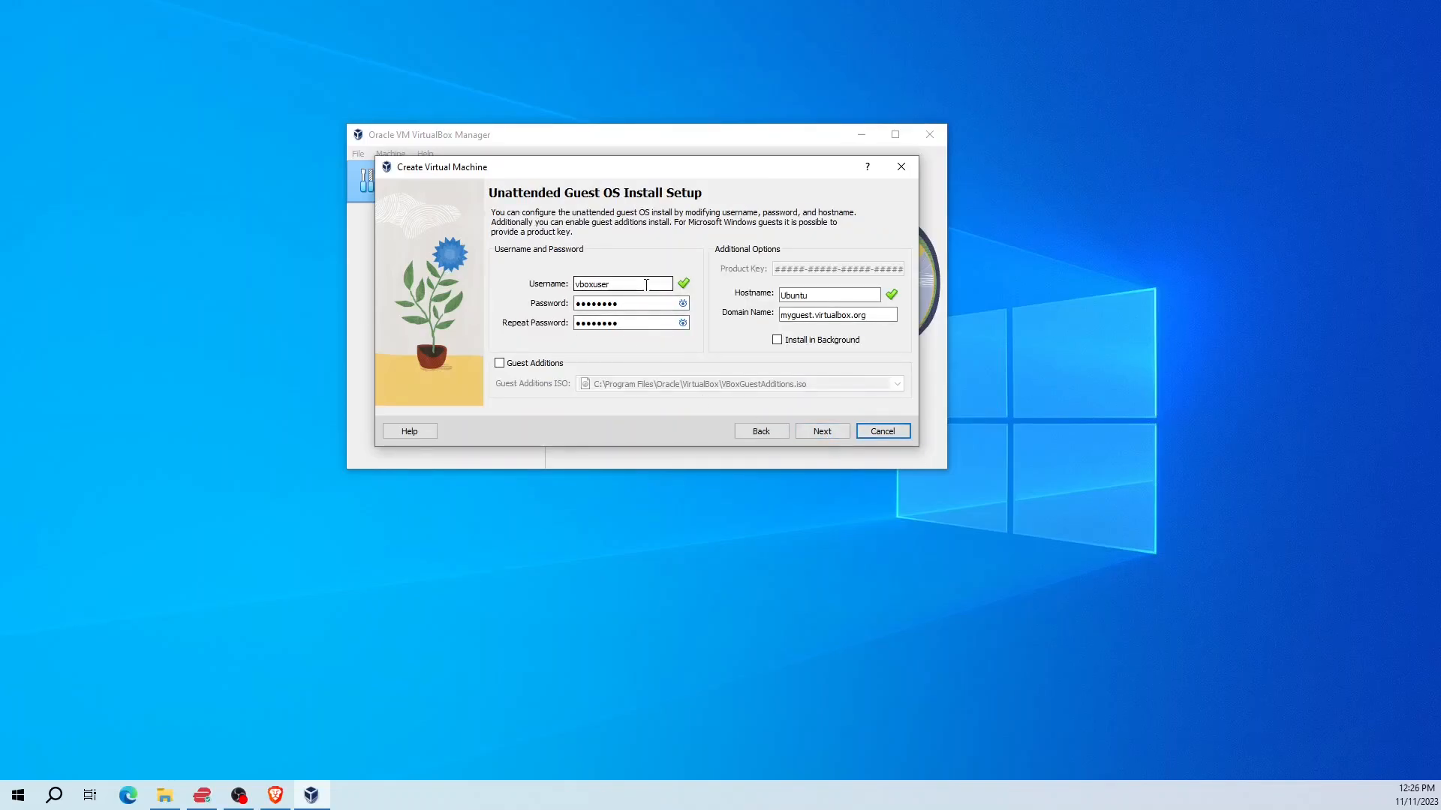
Set the unattended install username to user1 and enter the account password in both password fields
drag(619, 285, 514, 294)
text(user1)
drag(634, 304, 521, 311)
text(●●●●●)
key(Tab)
text(●●●●●)
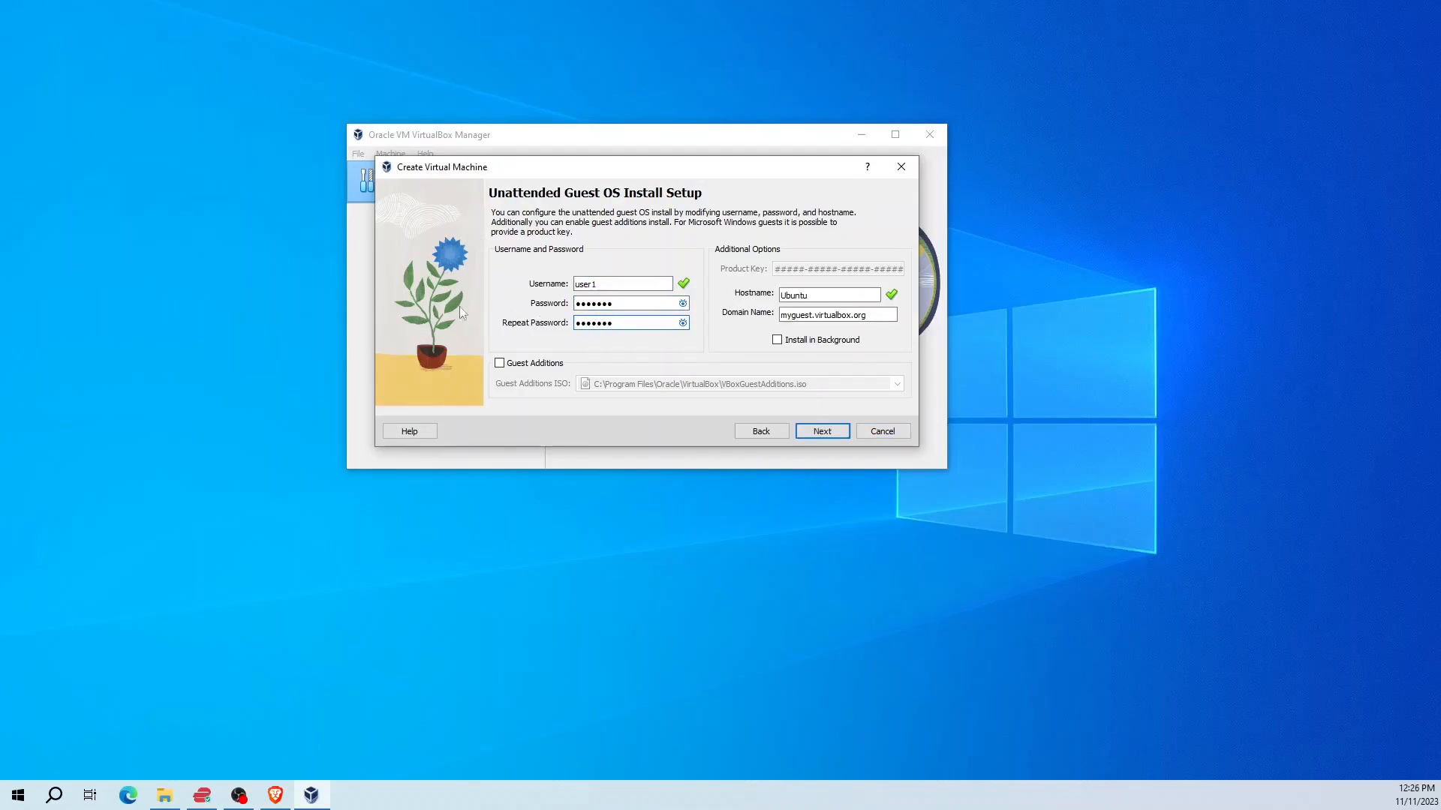
click(823, 432)
Allocate 2713 MB of base memory, 2 processors and an 80 GB virtual hard disk, and finish creating the machine
drag(554, 246, 653, 236)
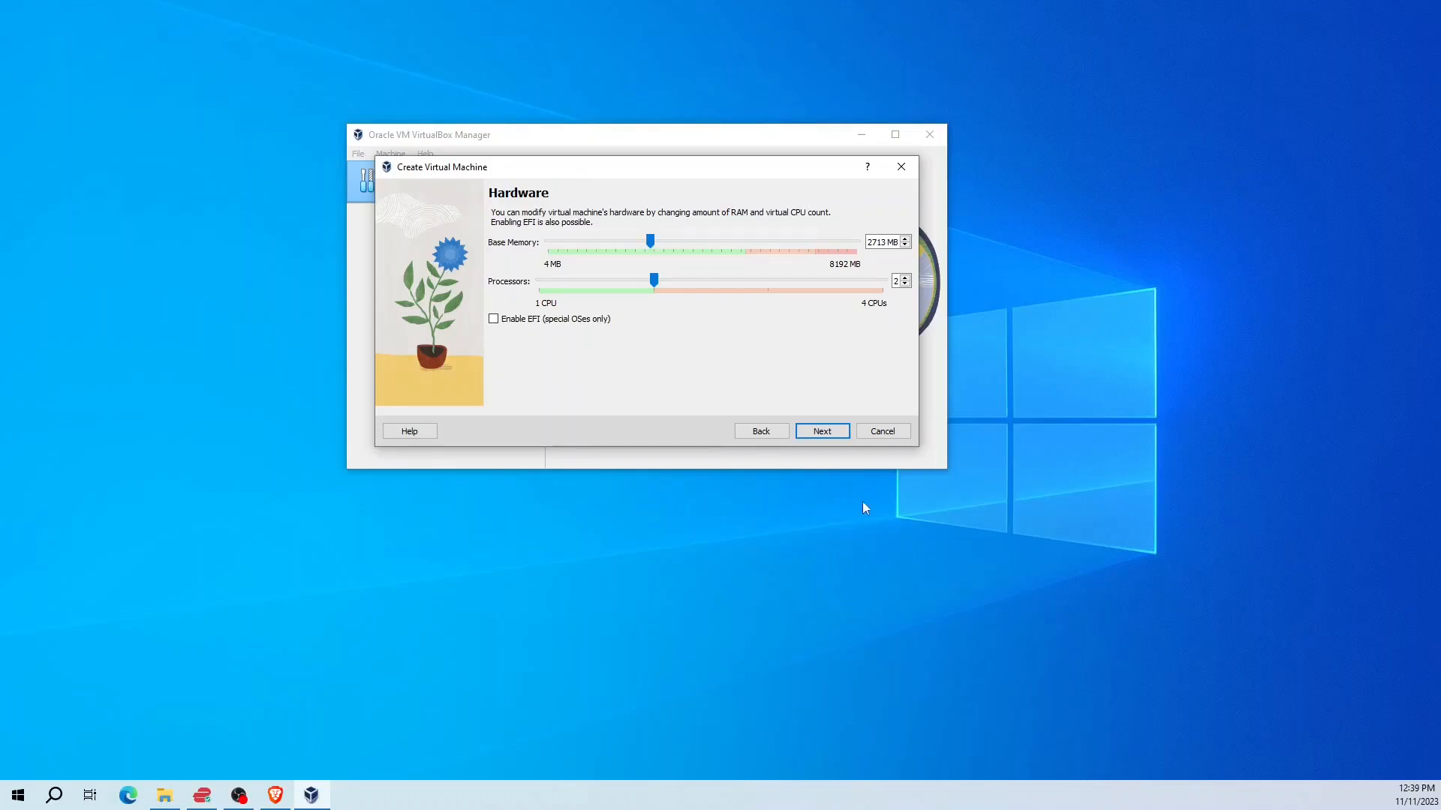
click(821, 431)
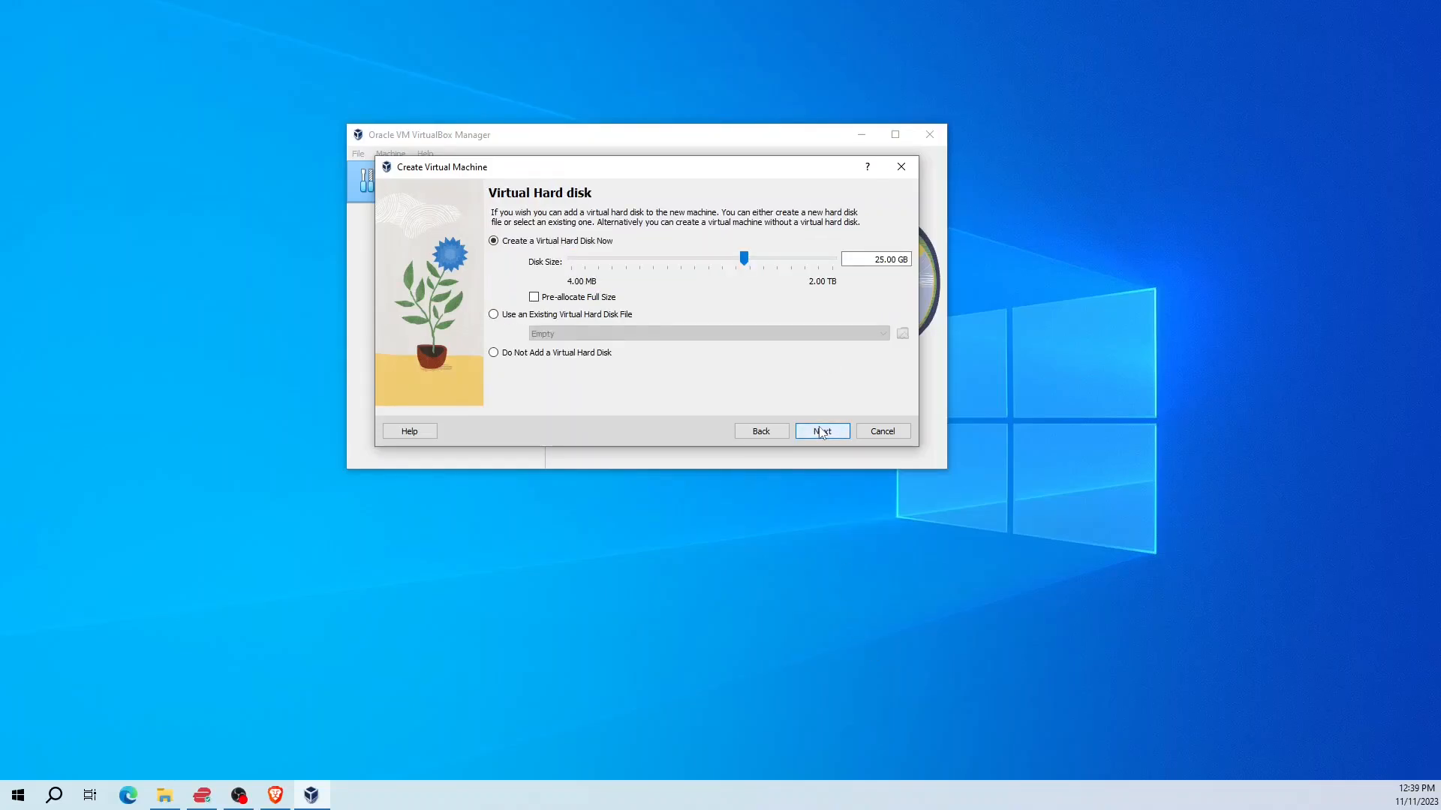
double_click(886, 260)
text(80)
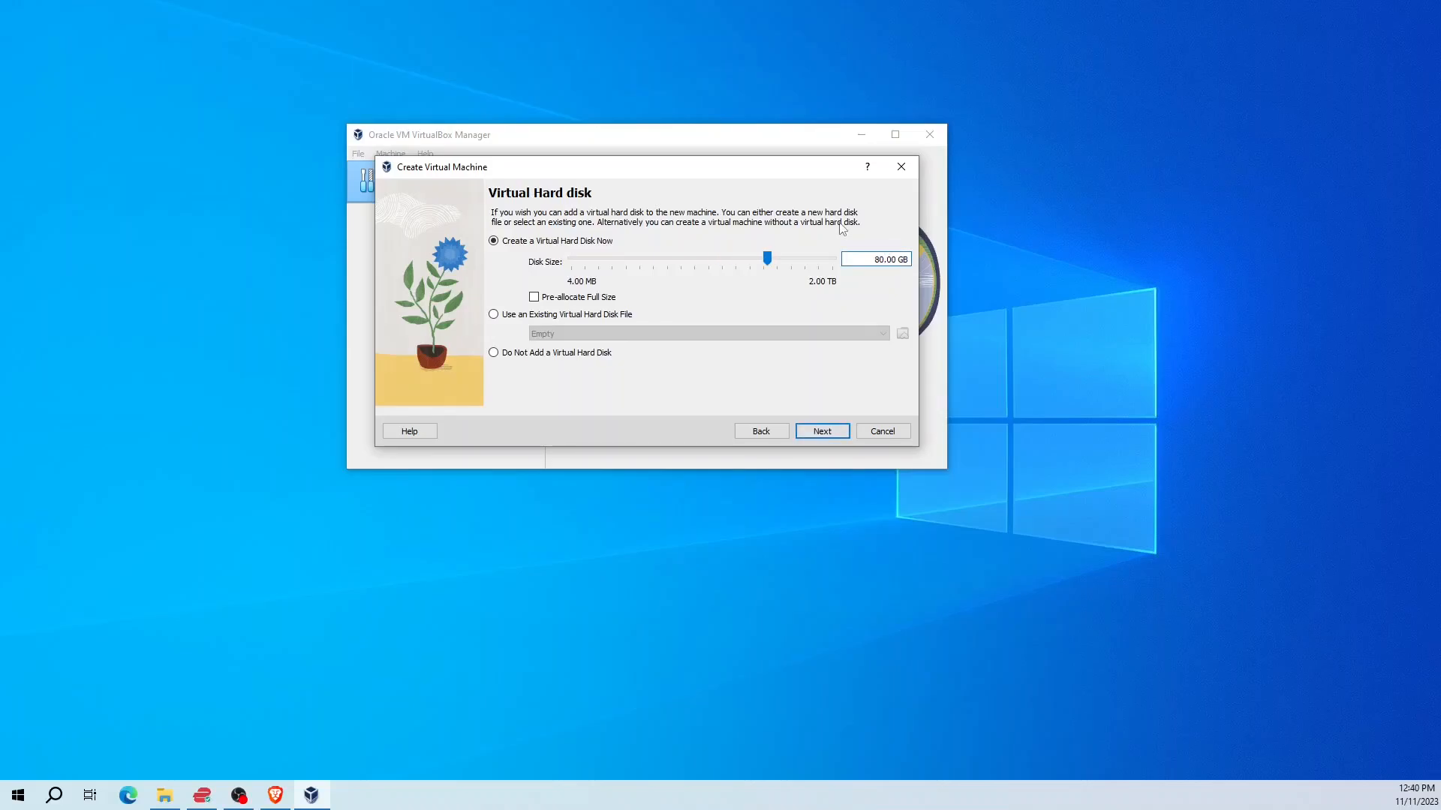
click(816, 433)
click(818, 432)
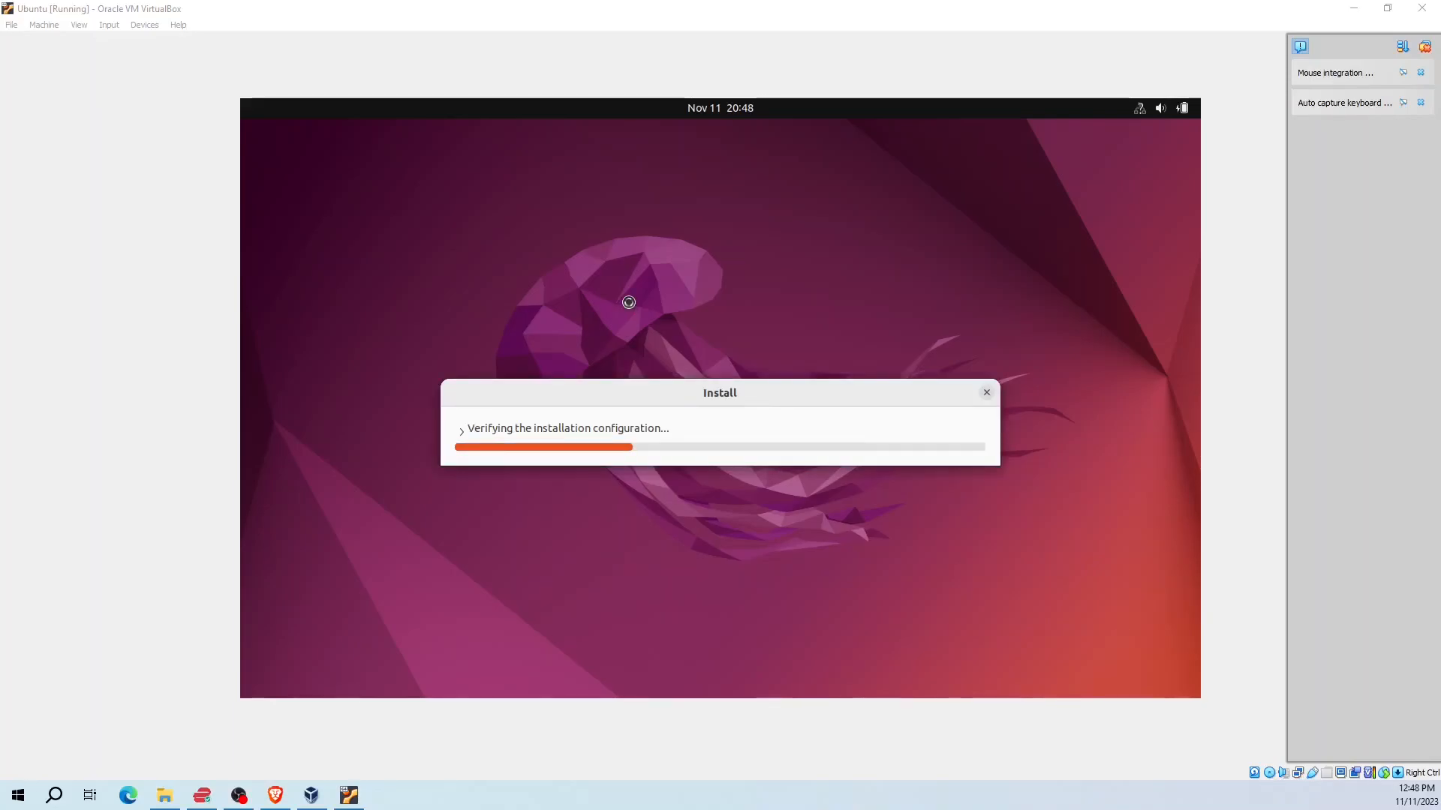
Log in to the installed Ubuntu guest as user1 with the account password
click(502, 222)
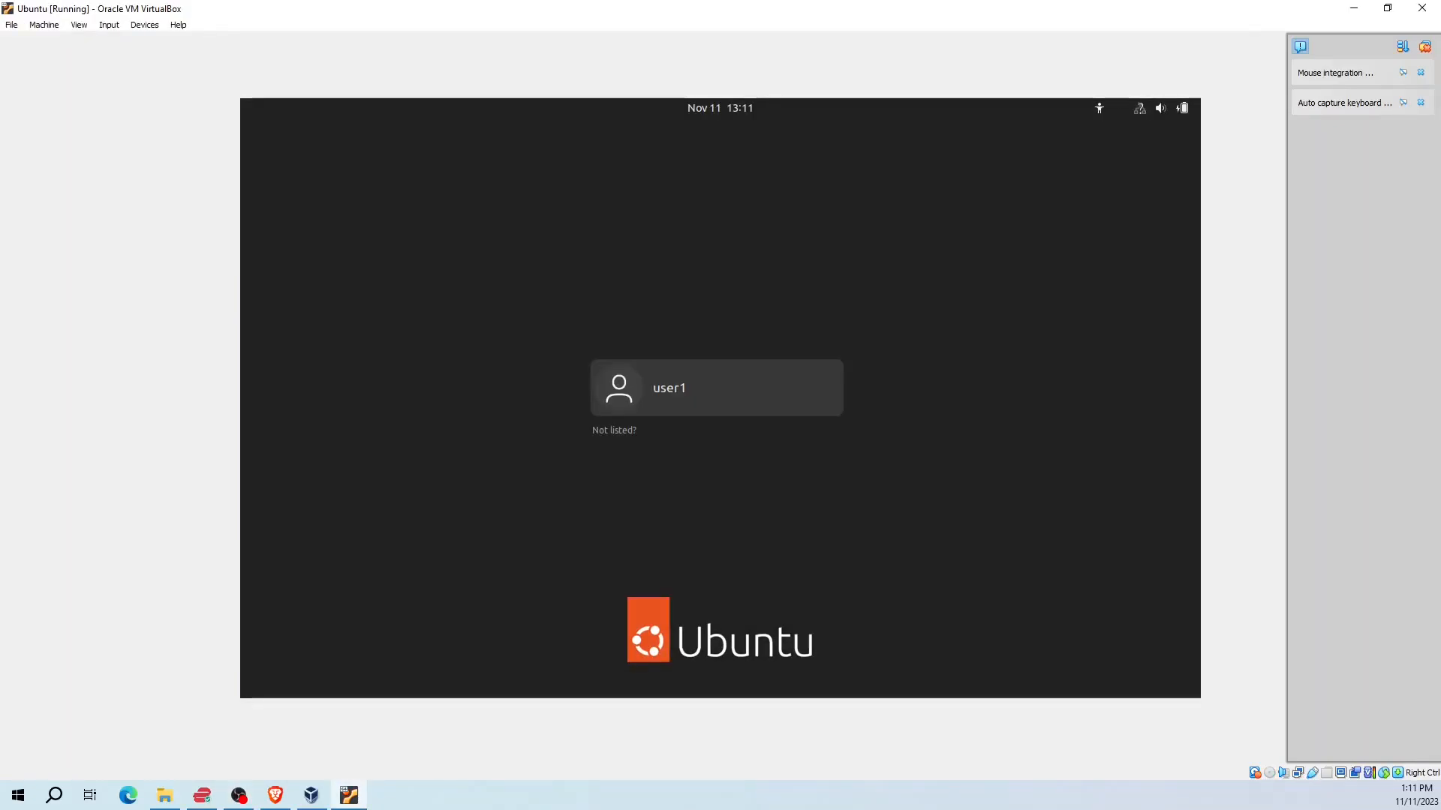
click(709, 404)
text(•••••••)
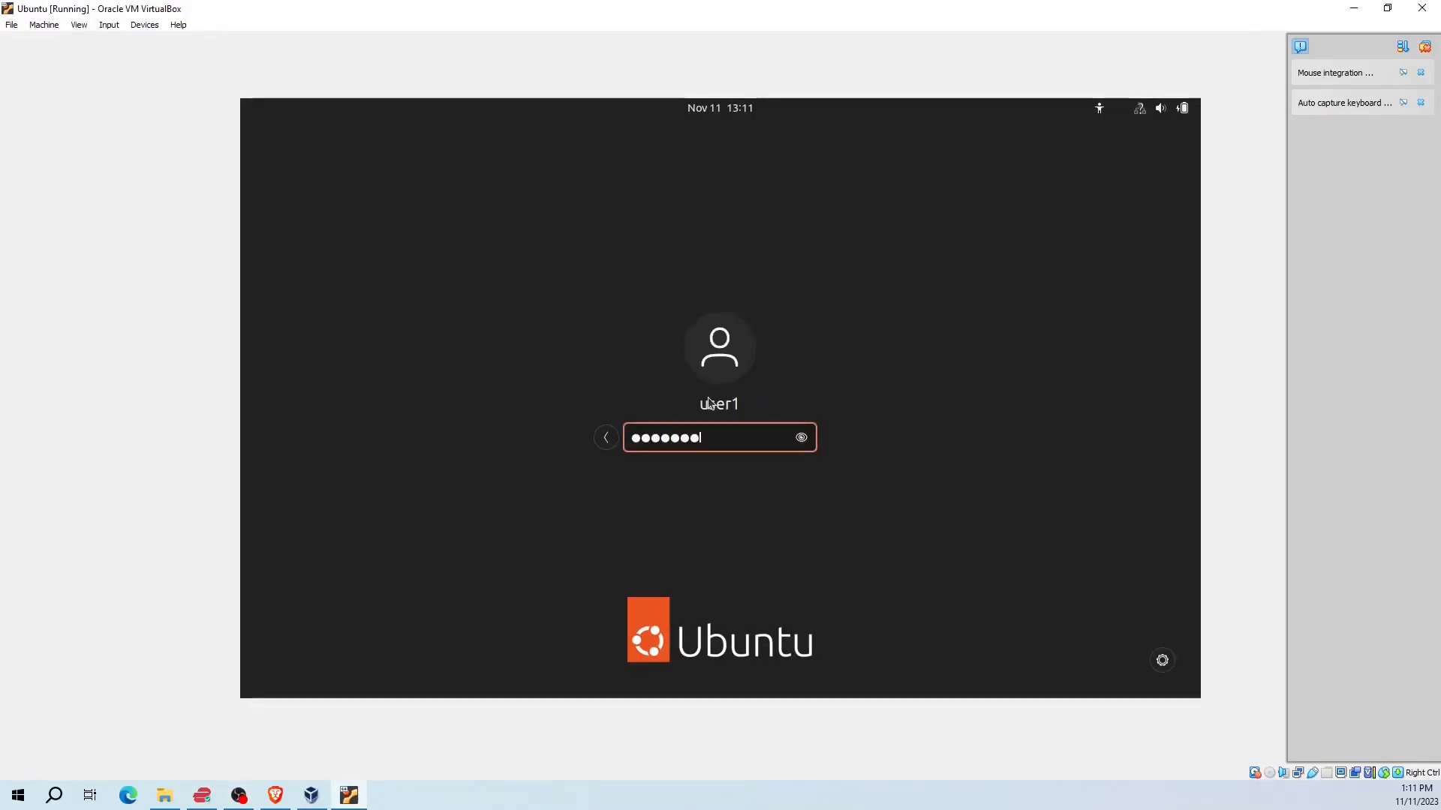
key(Return)
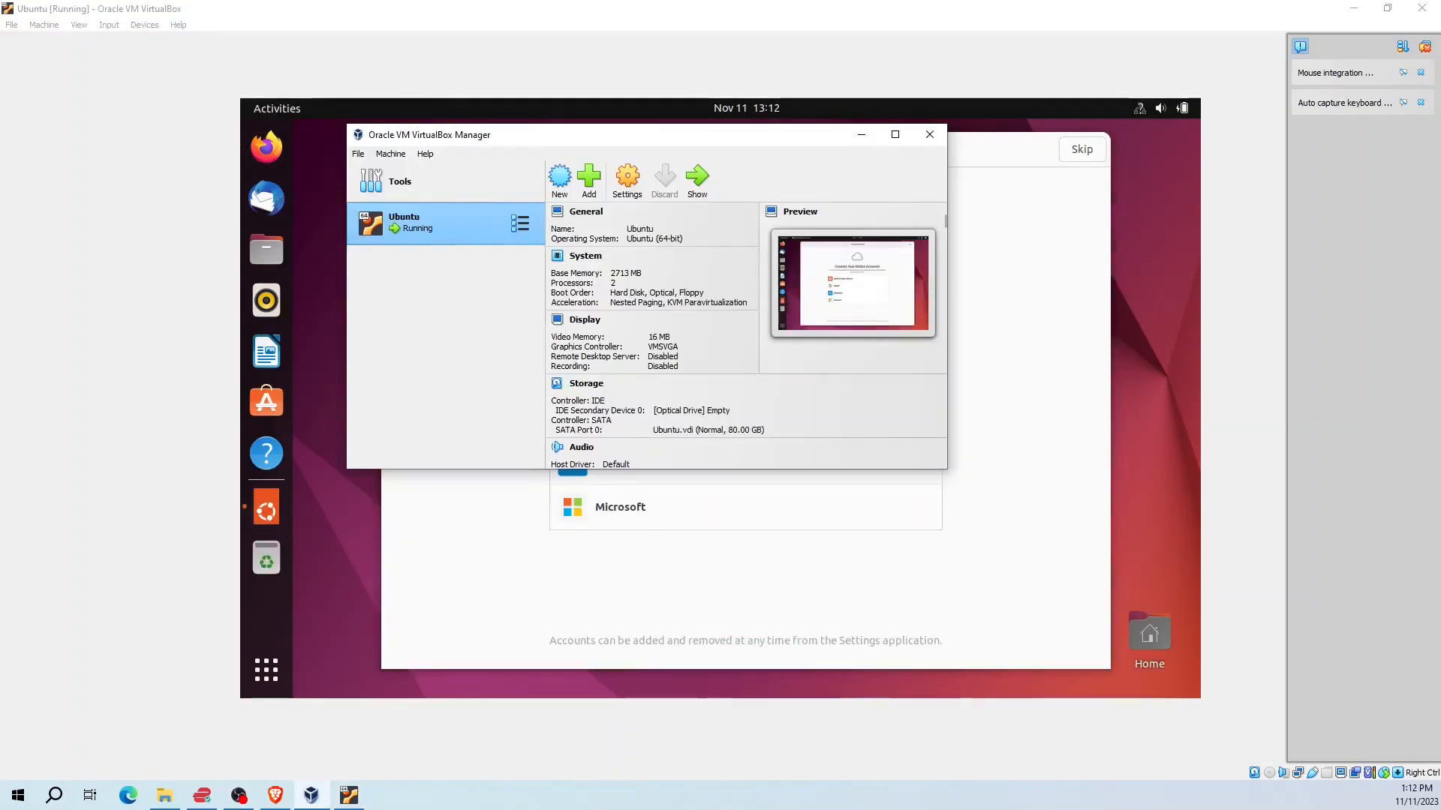
Minimize the VirtualBox Manager window and skip connecting online accounts in Ubuntu's first-run setup
click(861, 134)
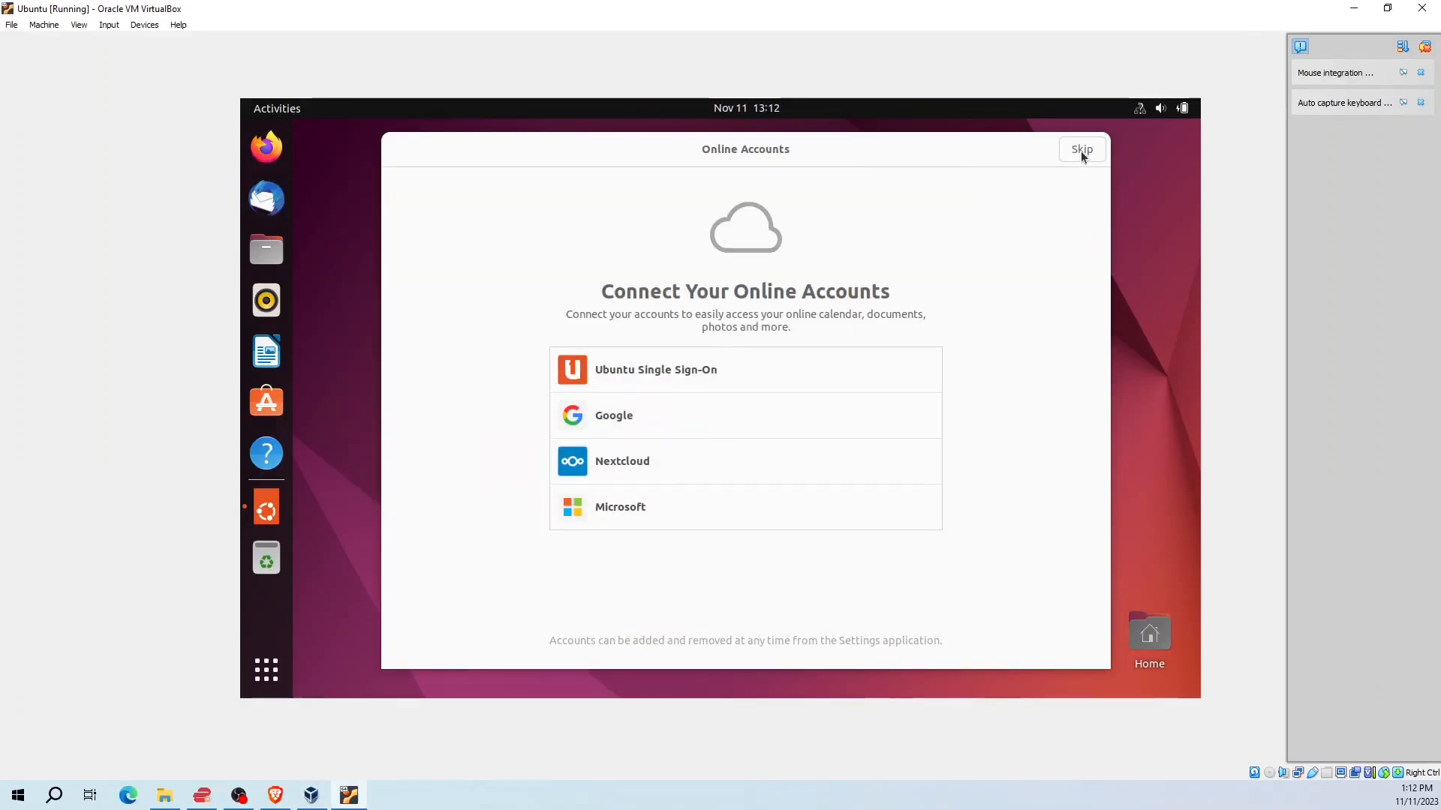
click(1082, 149)
click(1085, 153)
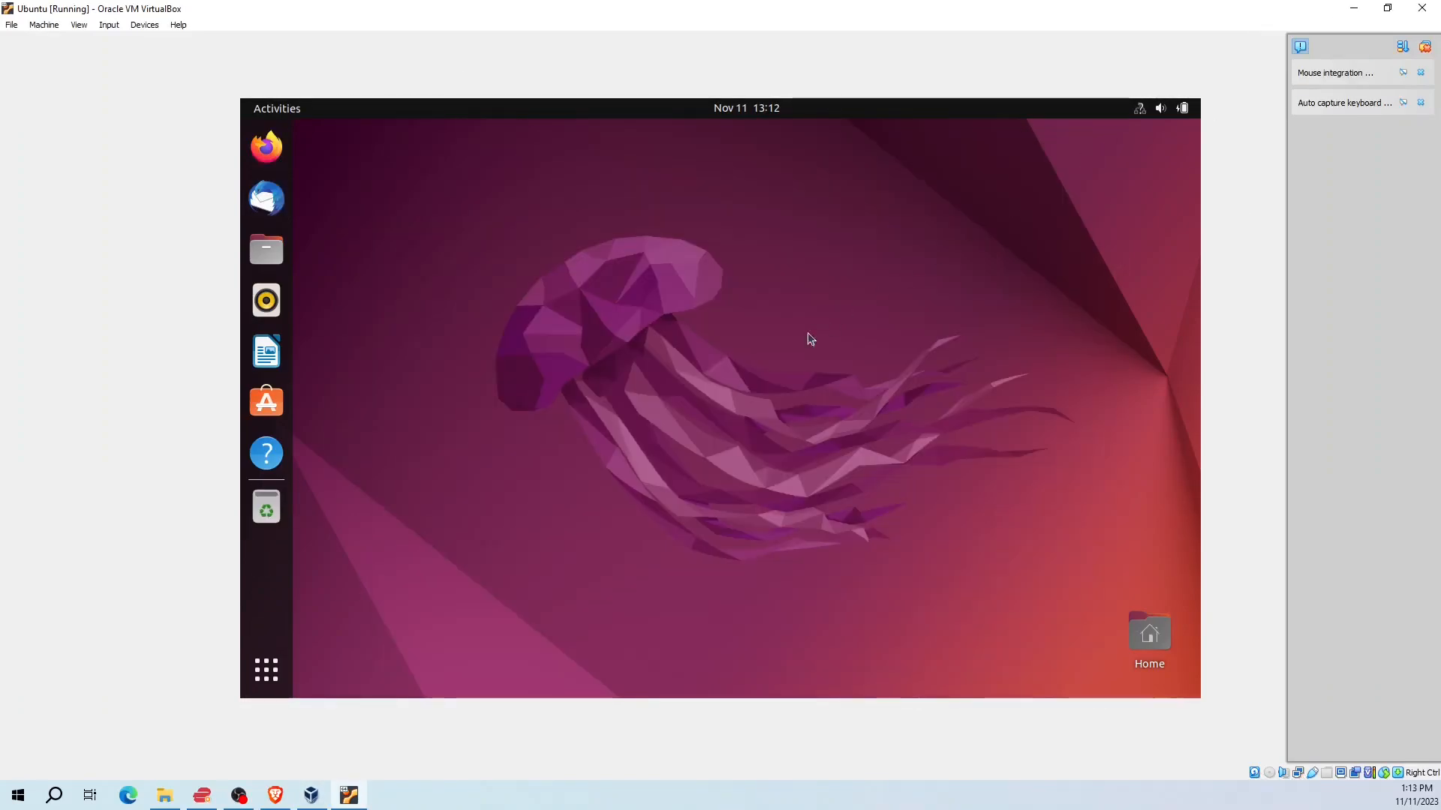